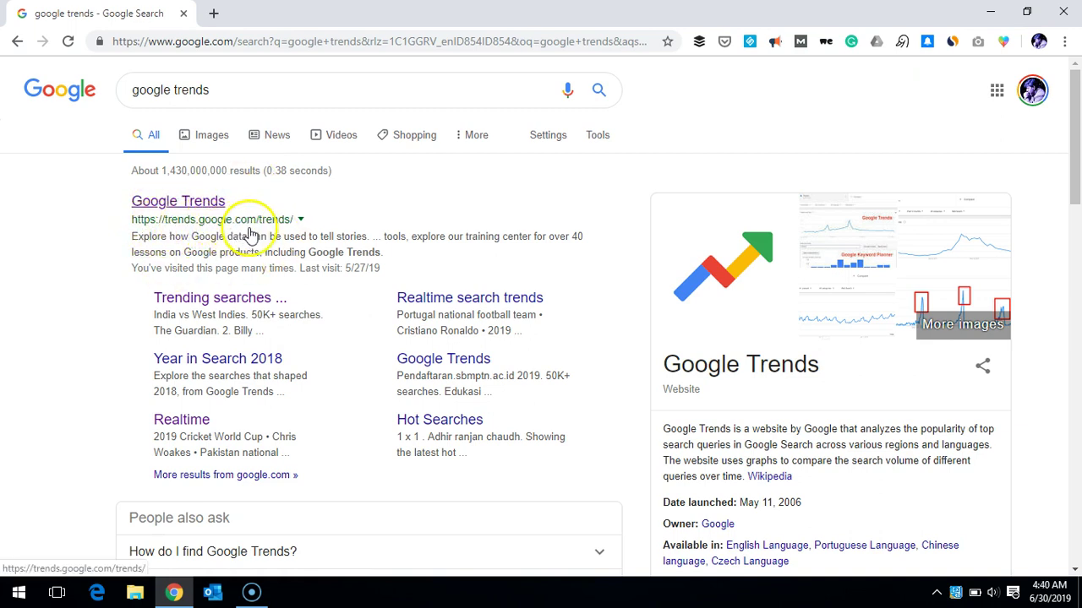
# Step: Go to google.com/trends in Chrome's address bar
pyautogui.click(335, 37)
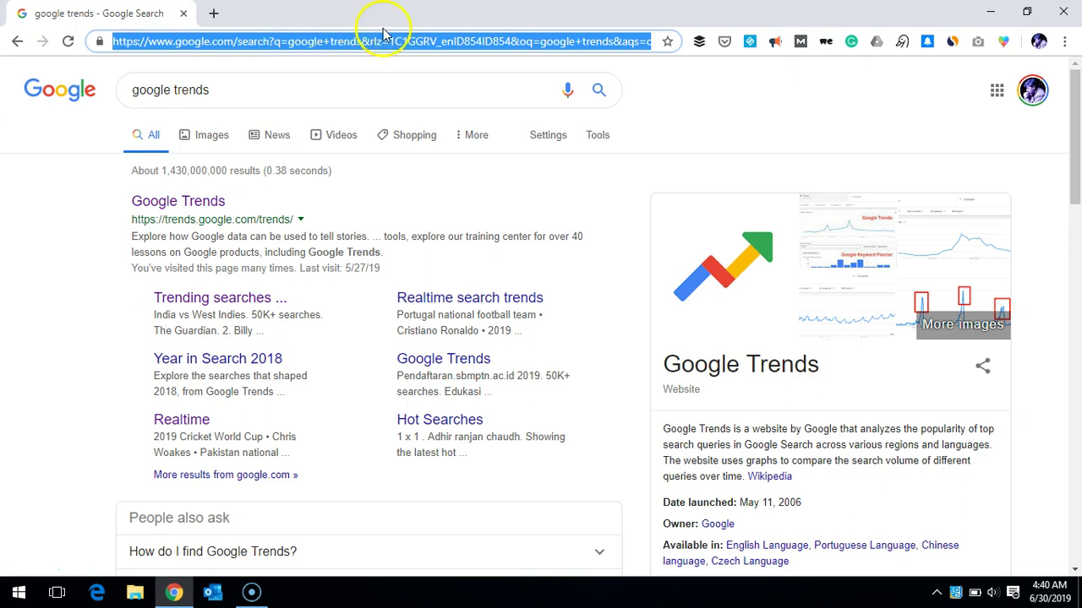
pyautogui.write('go')
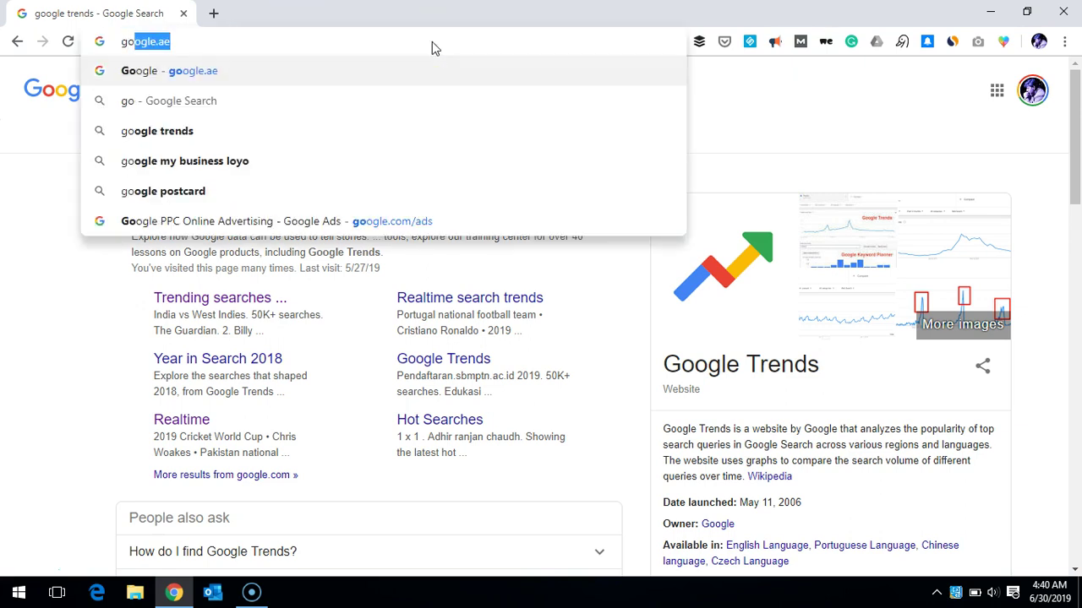
pyautogui.write('ogle.com/trends')
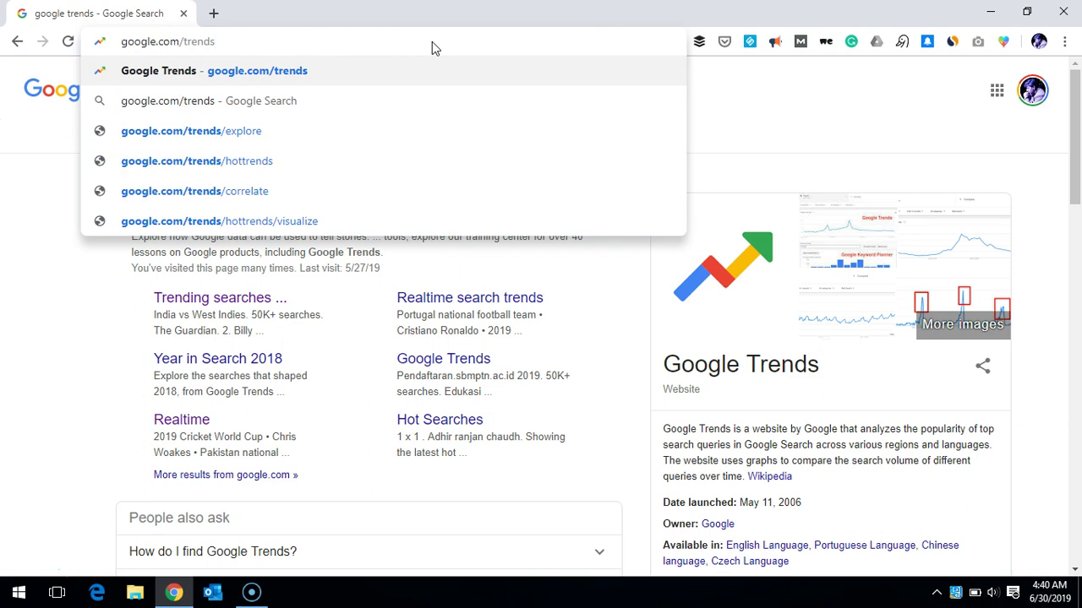
pyautogui.press('Return')
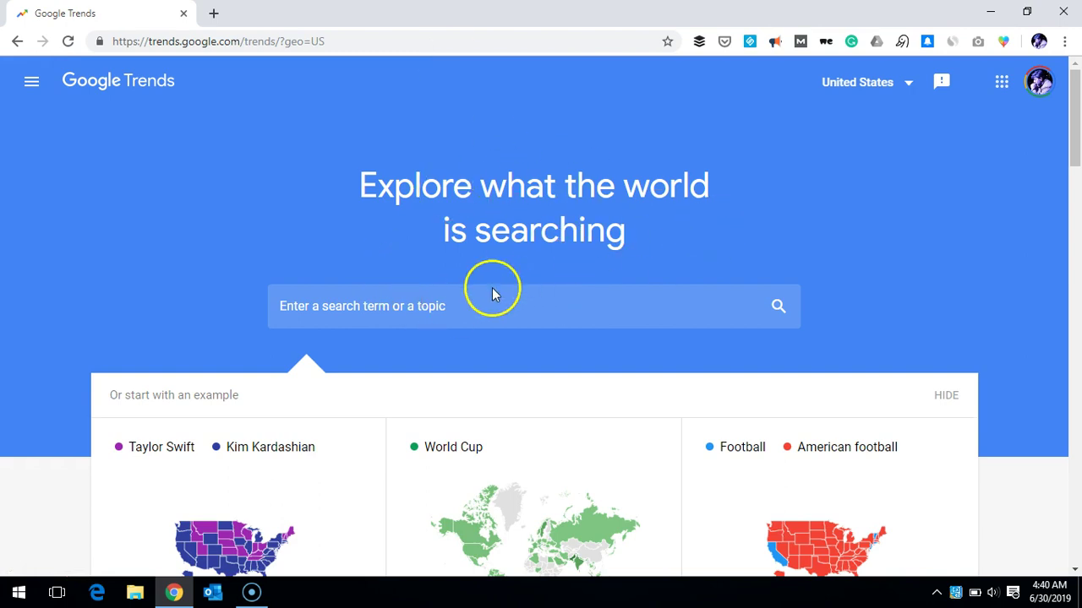
# Step: Search Google Trends for 'digital marketing' to open its Explore interest chart
pyautogui.click(439, 311)
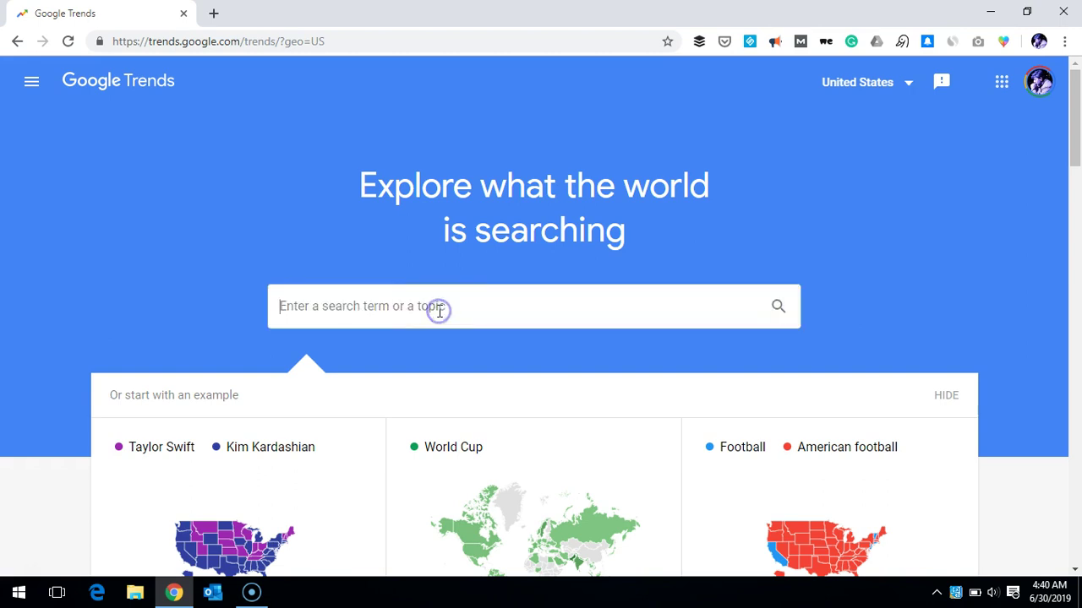
pyautogui.write('digital marketing')
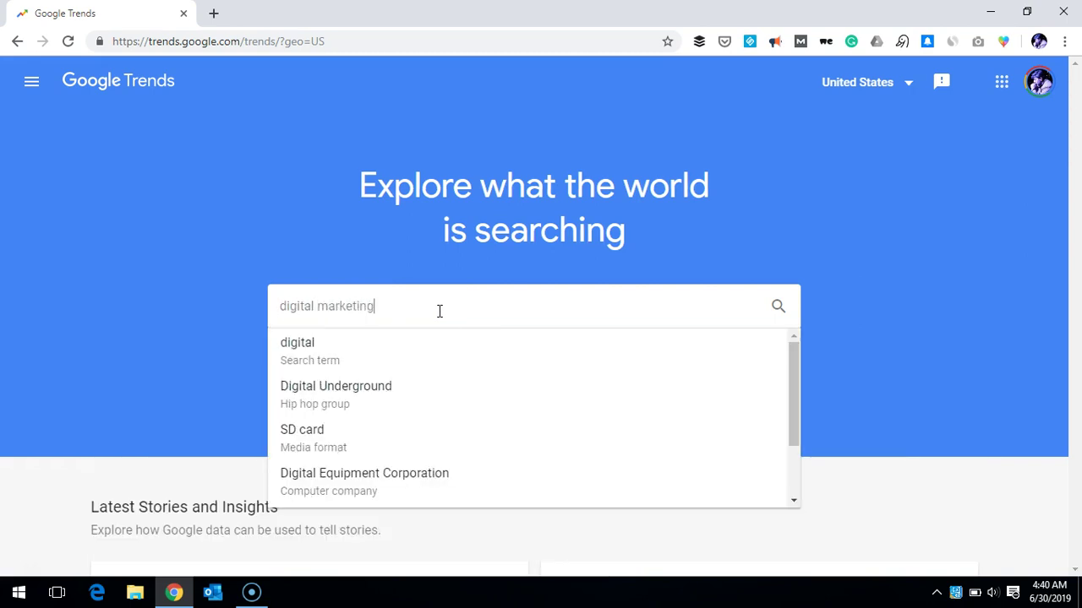
pyautogui.press('Return')
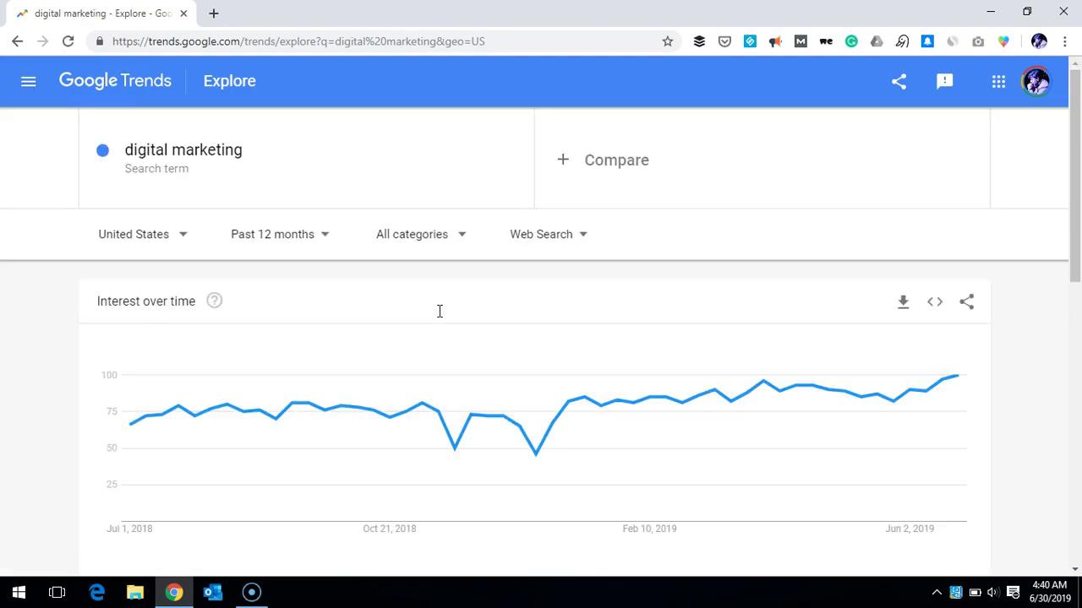
pyautogui.moveTo(213, 434)
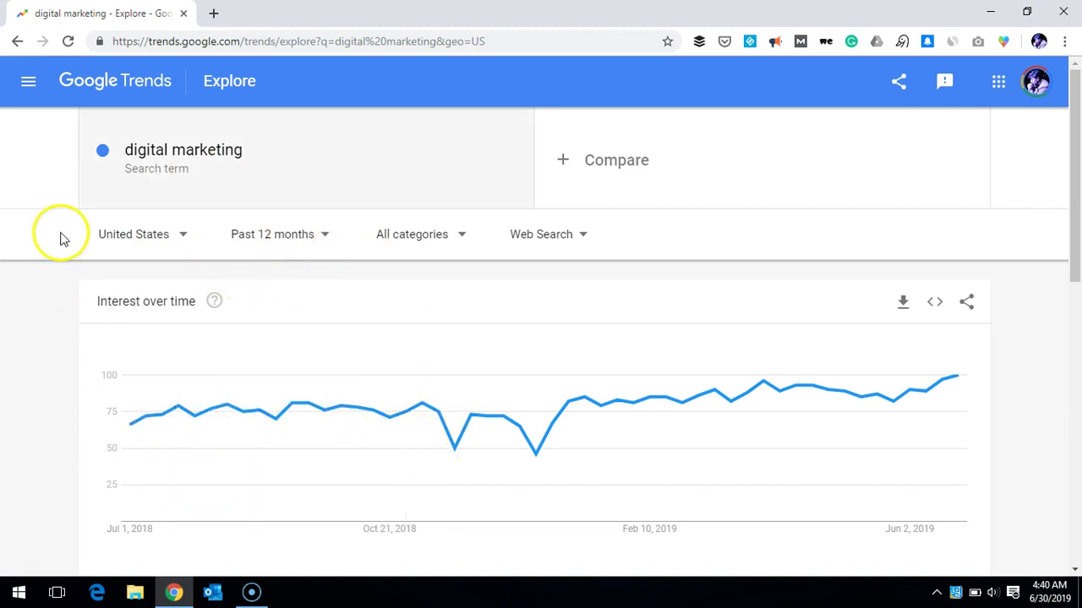
# Step: Change the location to Worldwide and scroll down to the Interest by region rankings
pyautogui.click(180, 241)
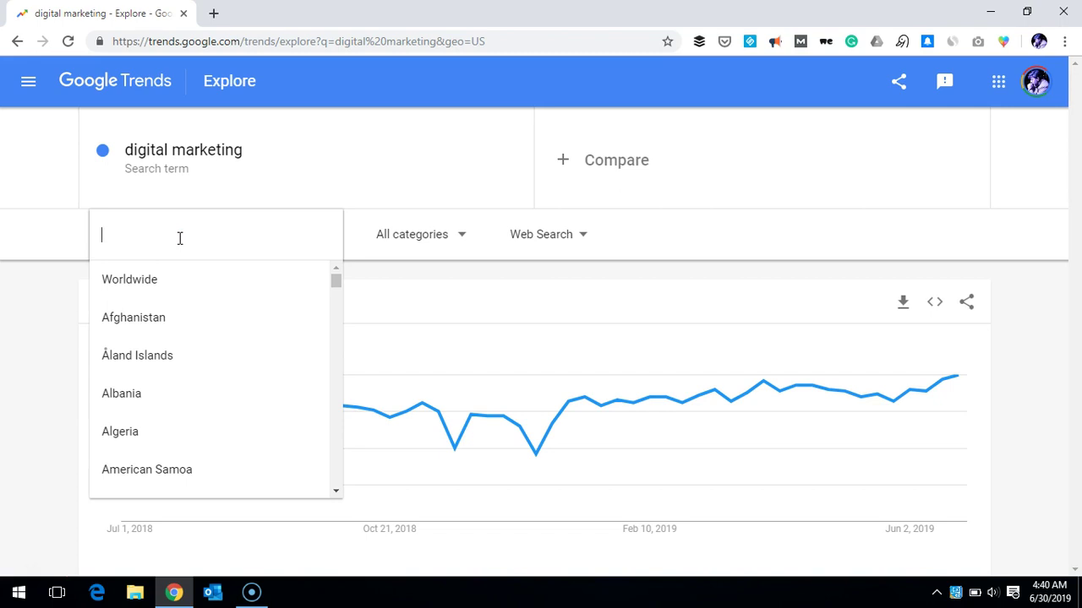
pyautogui.click(182, 282)
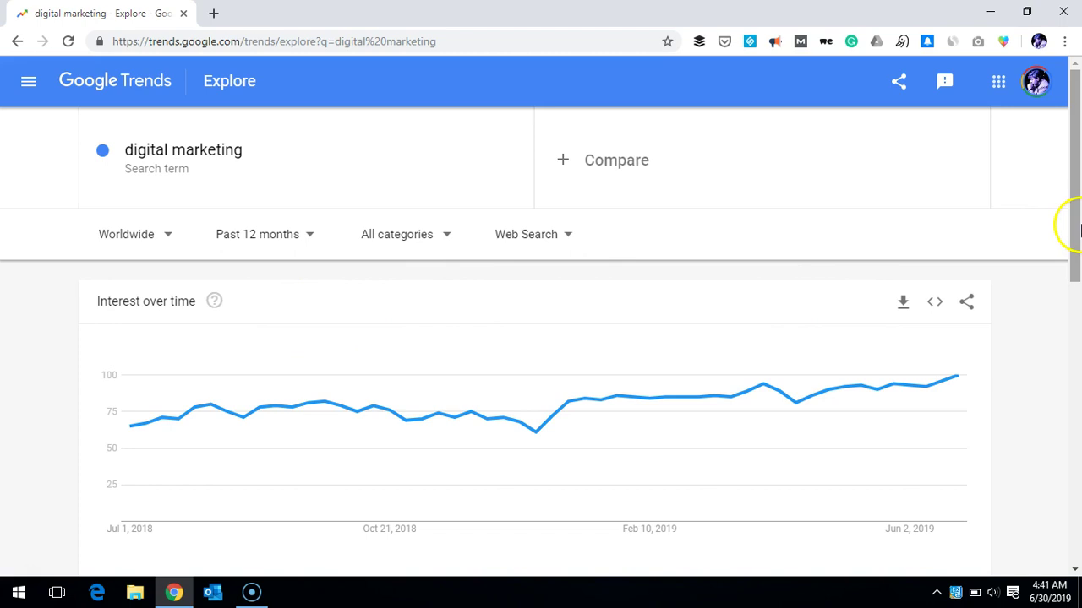
pyautogui.moveTo(1078, 229); pyautogui.dragTo(1077, 245)
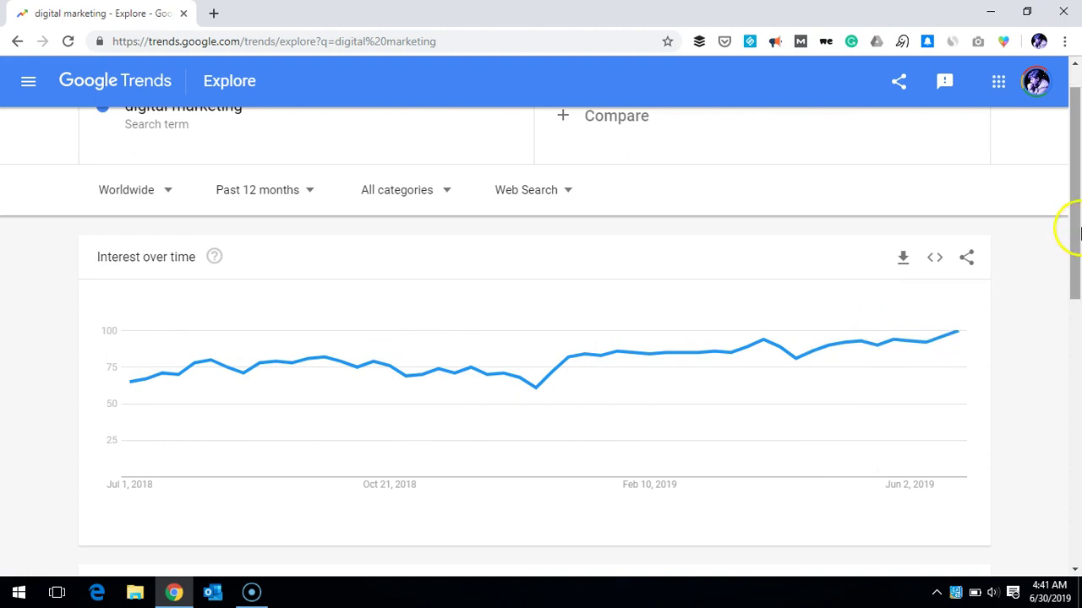
pyautogui.moveTo(1078, 228); pyautogui.dragTo(1078, 366)
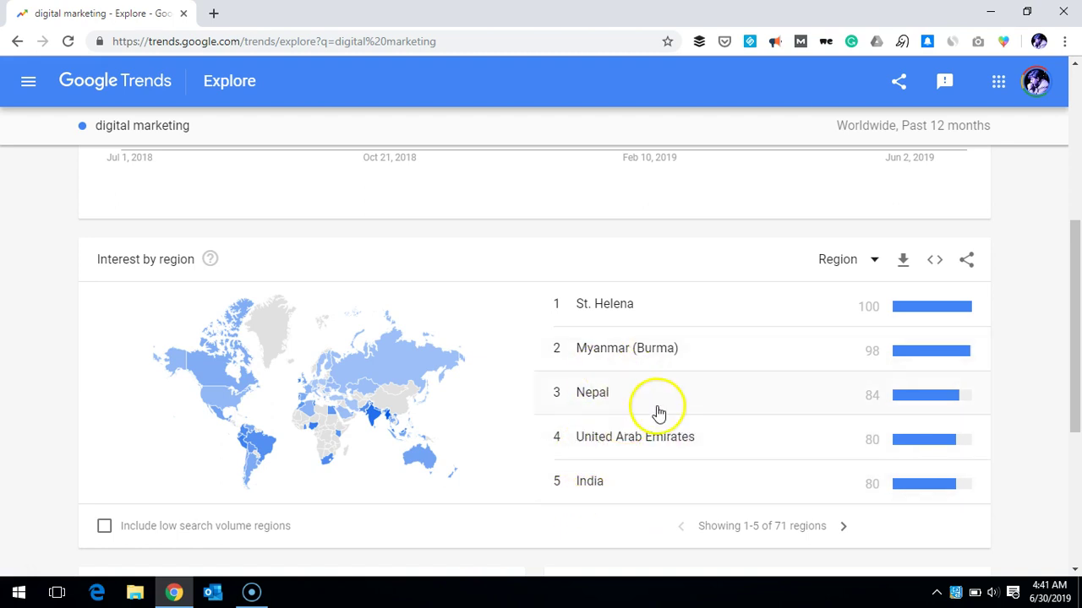
pyautogui.moveTo(1075, 281); pyautogui.dragTo(1073, 410)
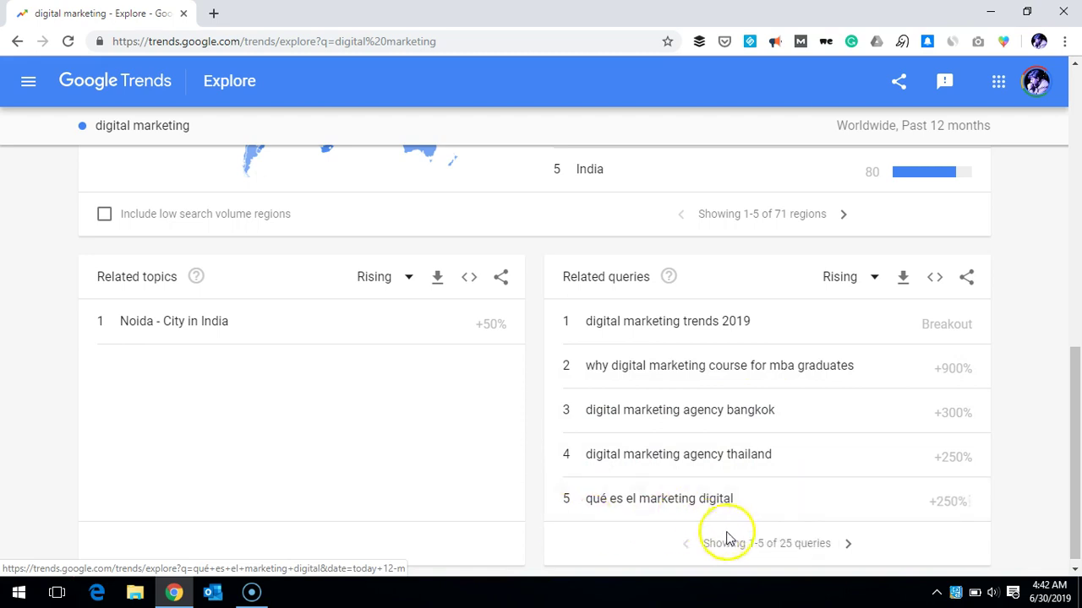
pyautogui.click(852, 548)
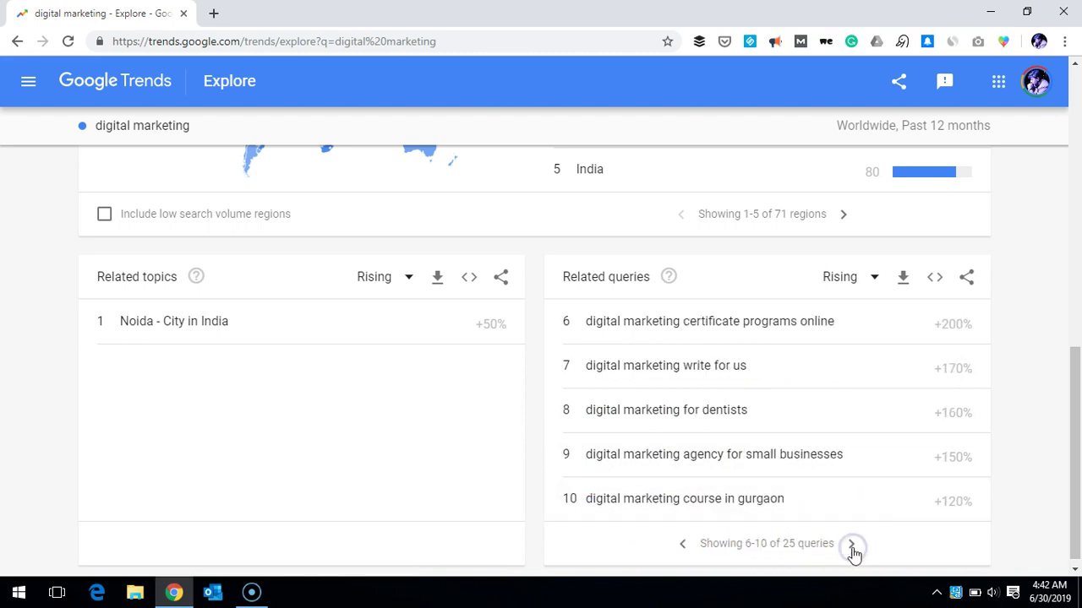
pyautogui.click(852, 548)
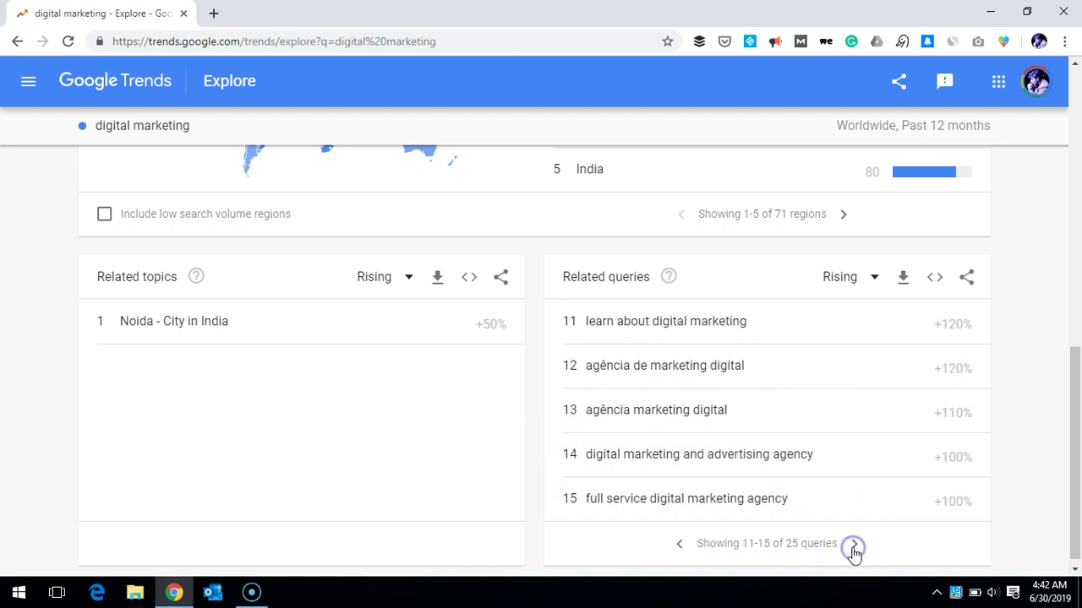
pyautogui.click(678, 546)
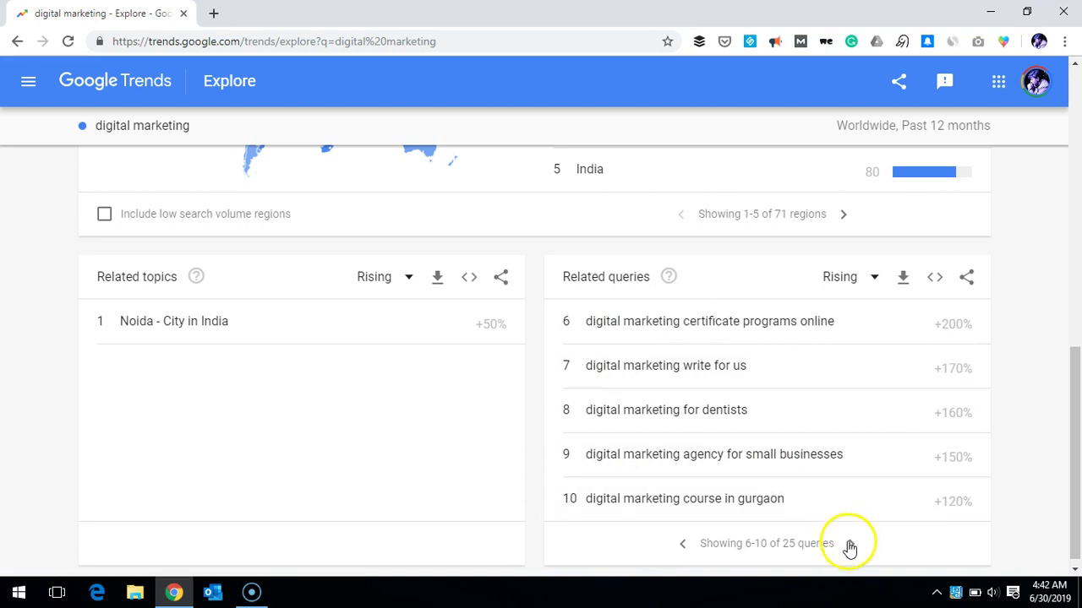
pyautogui.click(682, 545)
pyautogui.scroll(10, 463, 443)
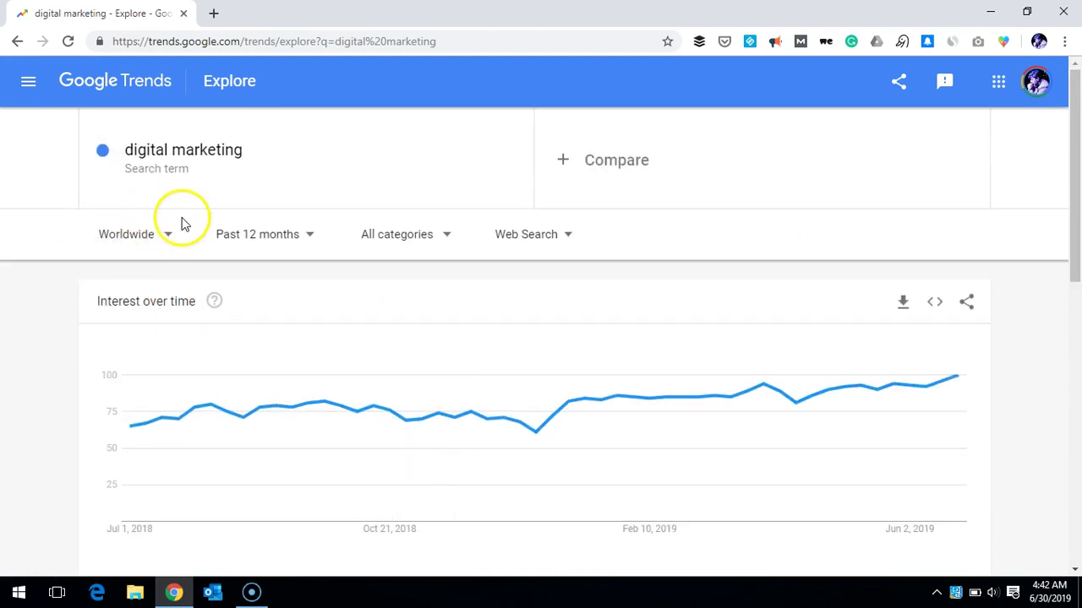
# Step: Set the time range to 2004 - present and check interest values on the chart
pyautogui.click(308, 234)
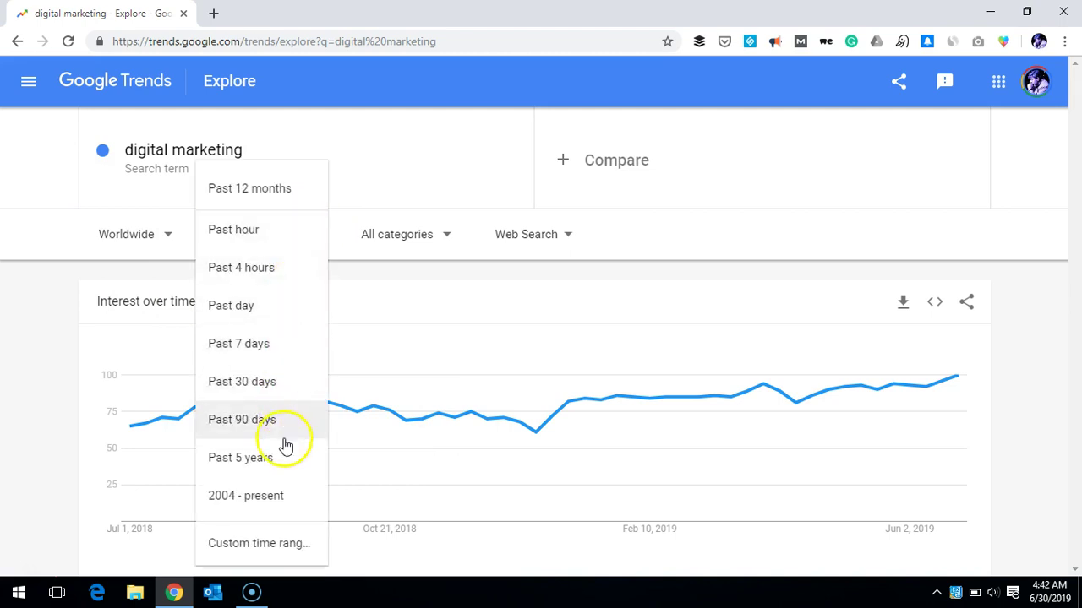
pyautogui.click(263, 506)
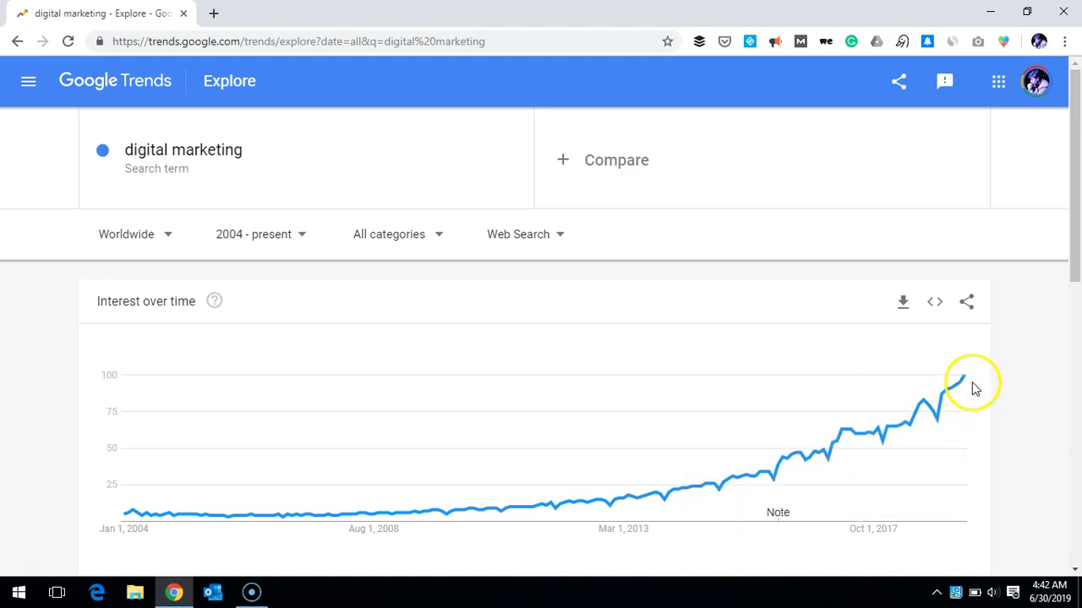
pyautogui.moveTo(965, 382)
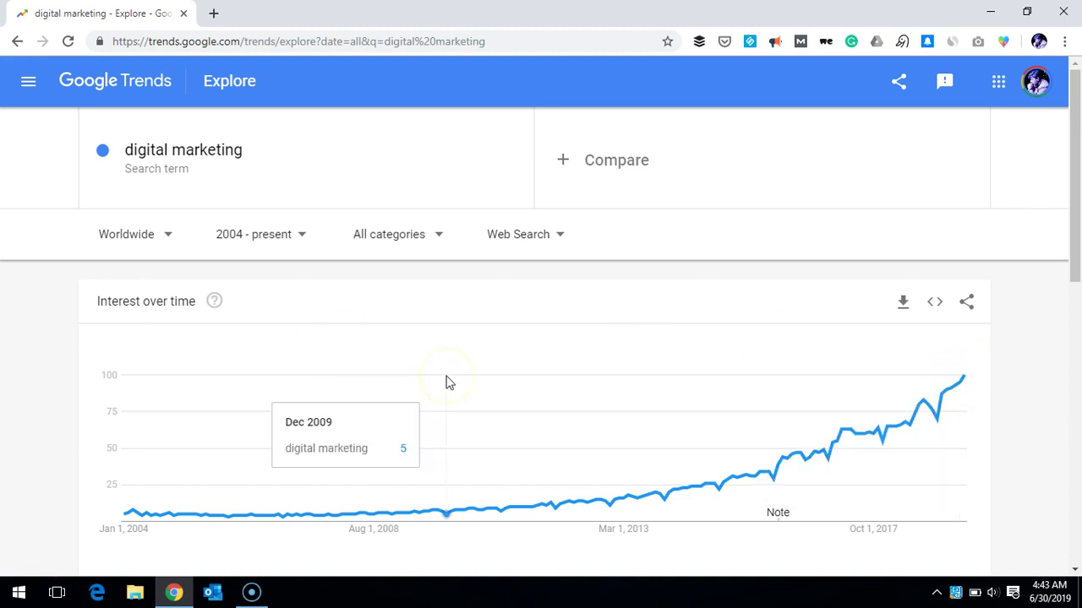
pyautogui.click(848, 458)
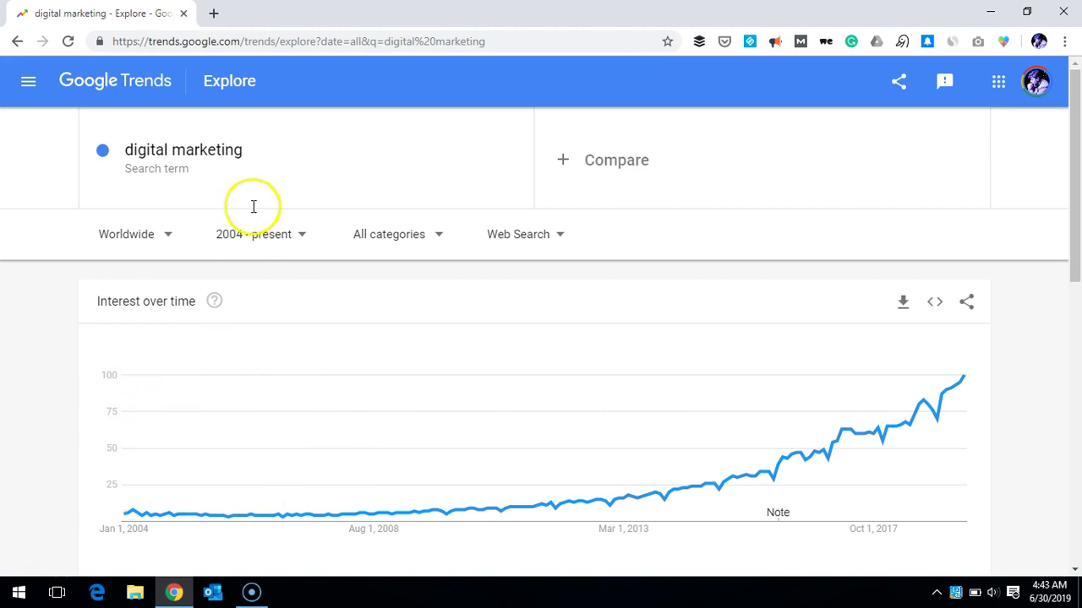
# Step: Replace the search term with facebook as the Facebook social networking service topic
pyautogui.click(281, 150)
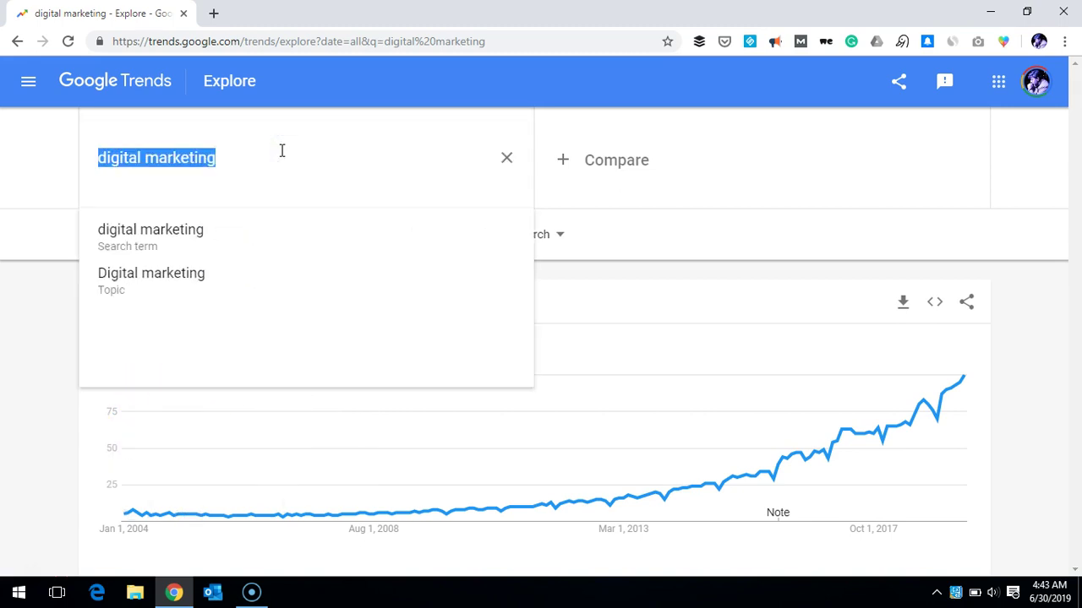
pyautogui.write('facebook')
pyautogui.press('Return')
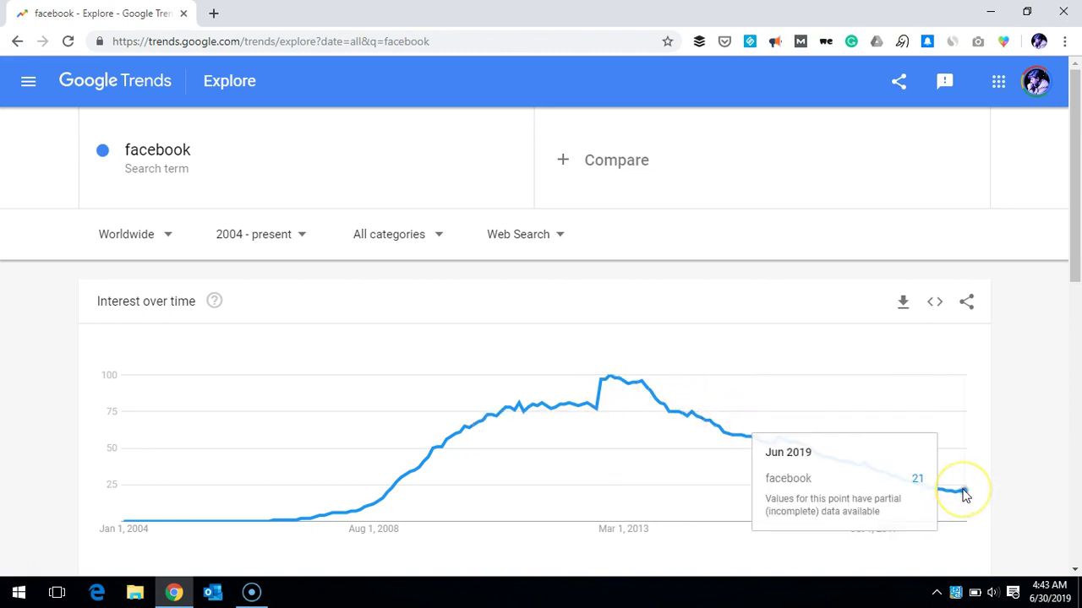
pyautogui.click(248, 160)
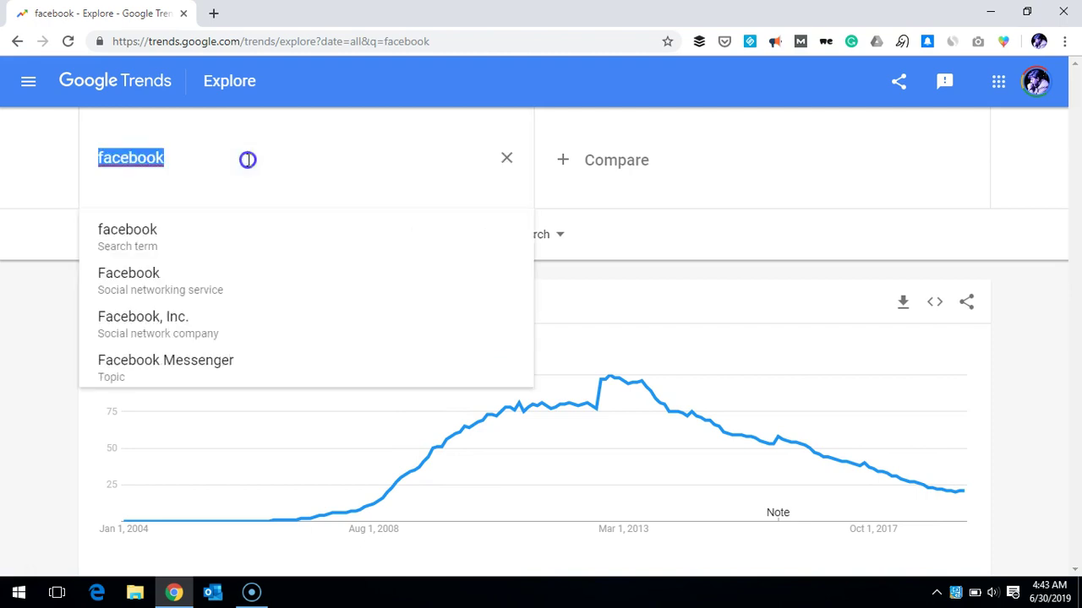
pyautogui.click(250, 290)
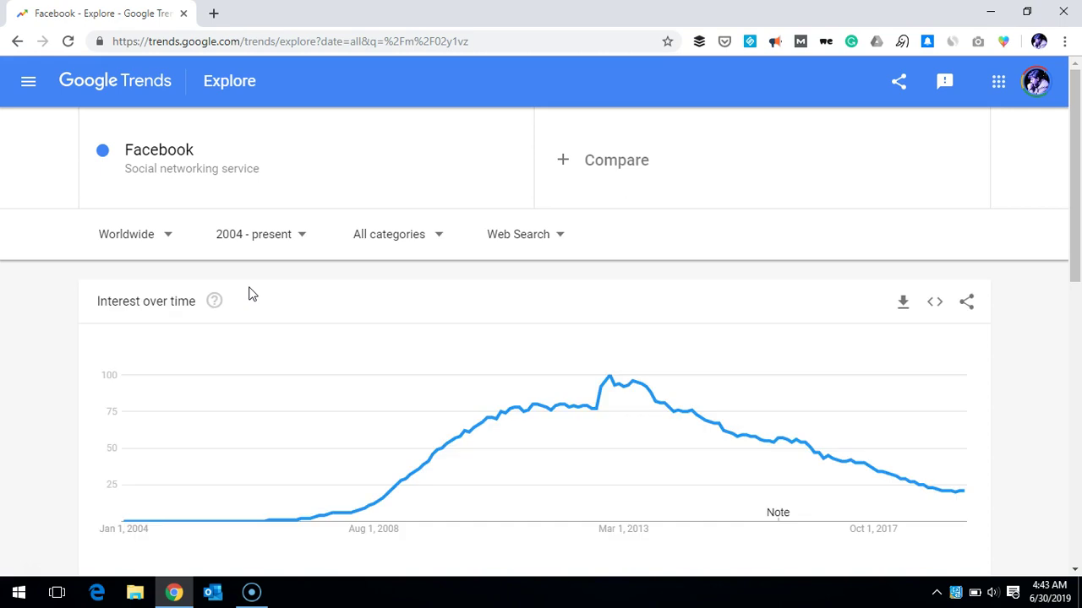
# Step: Change the term to Instagram – Social networking service
pyautogui.click(274, 141)
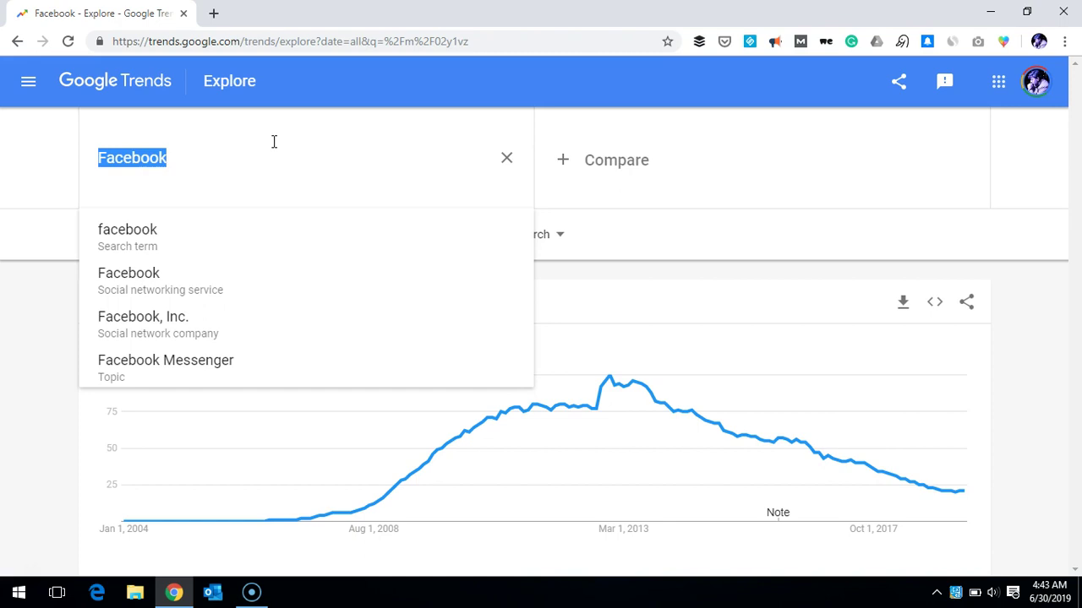
pyautogui.write('insta')
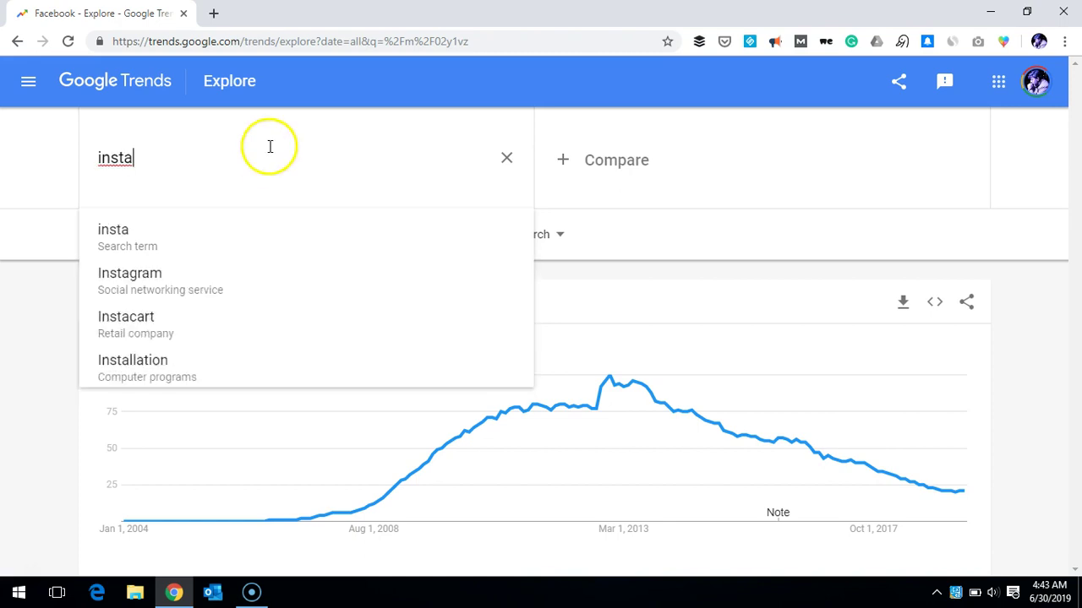
pyautogui.click(245, 285)
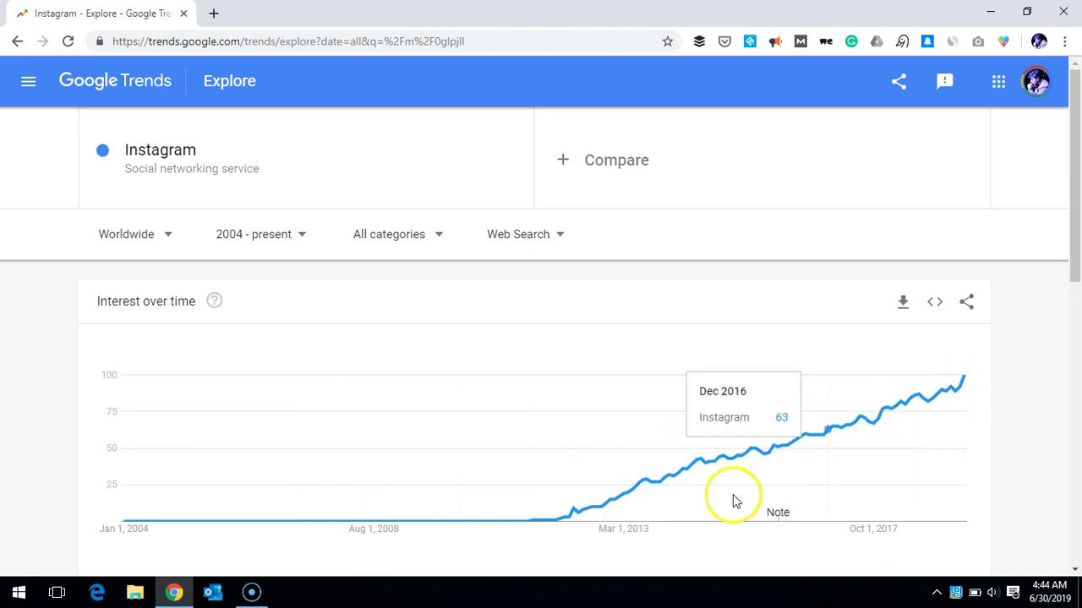
# Step: Add Snapchat as a Topic comparison against Instagram
pyautogui.click(697, 179)
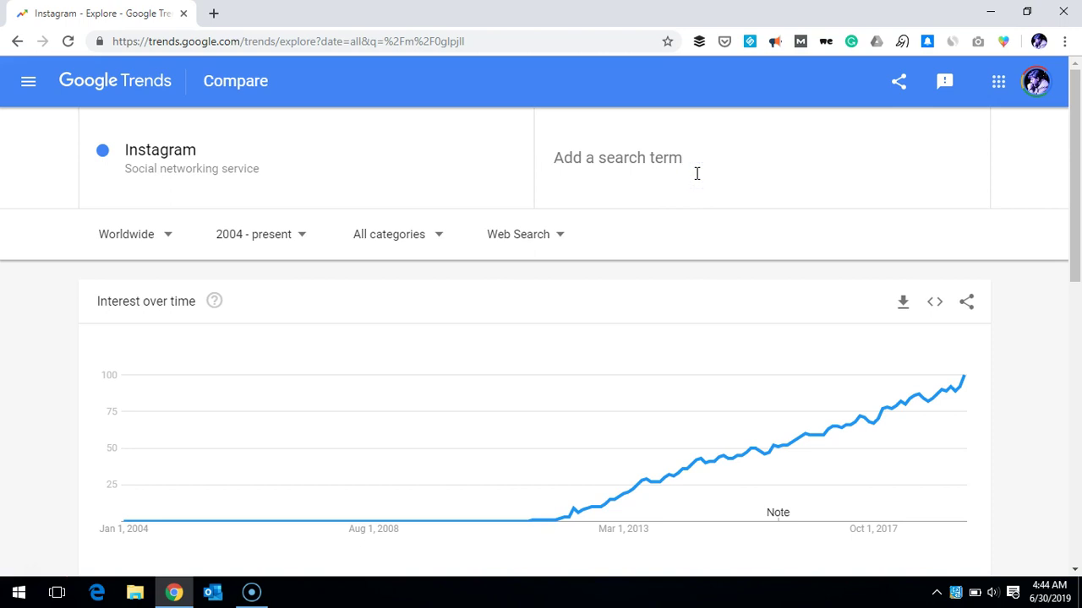
pyautogui.write('snapchat')
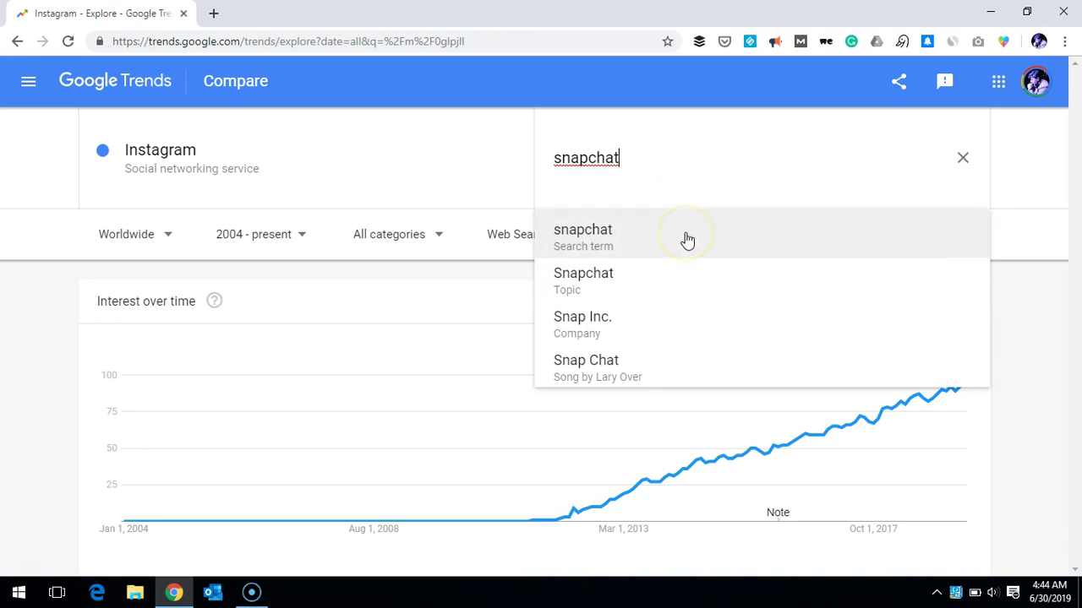
pyautogui.click(676, 287)
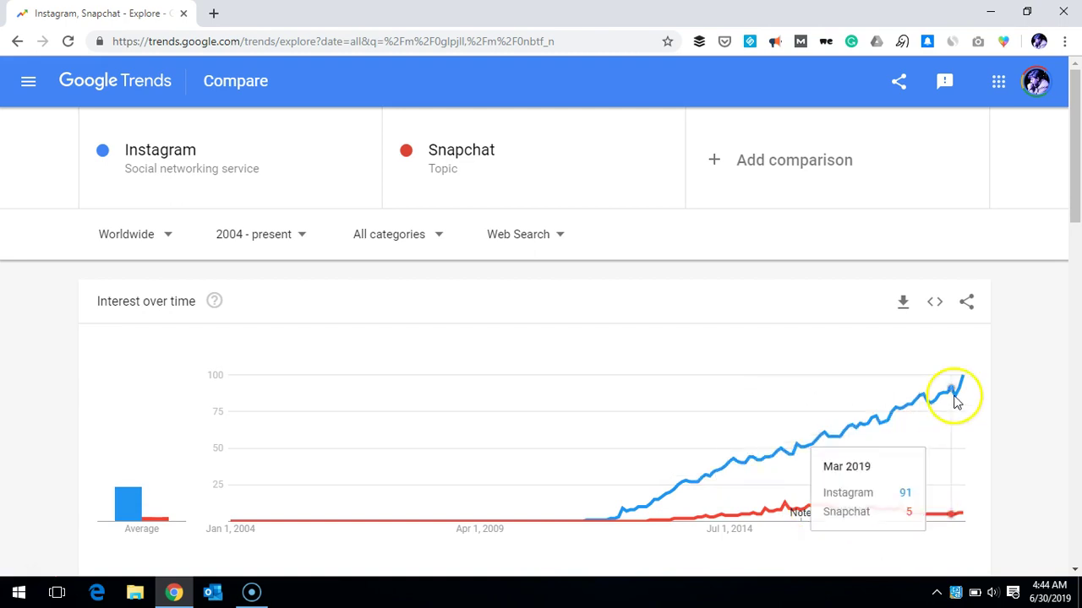
# Step: Add twitter to the comparison as Twitter – Social networking service
pyautogui.click(850, 163)
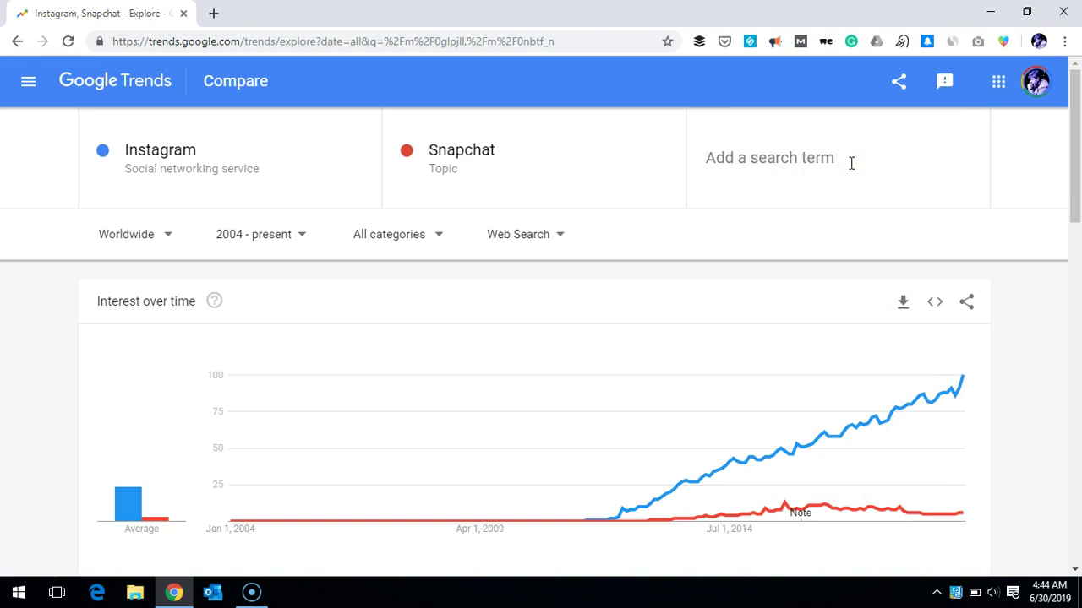
pyautogui.write('twitter')
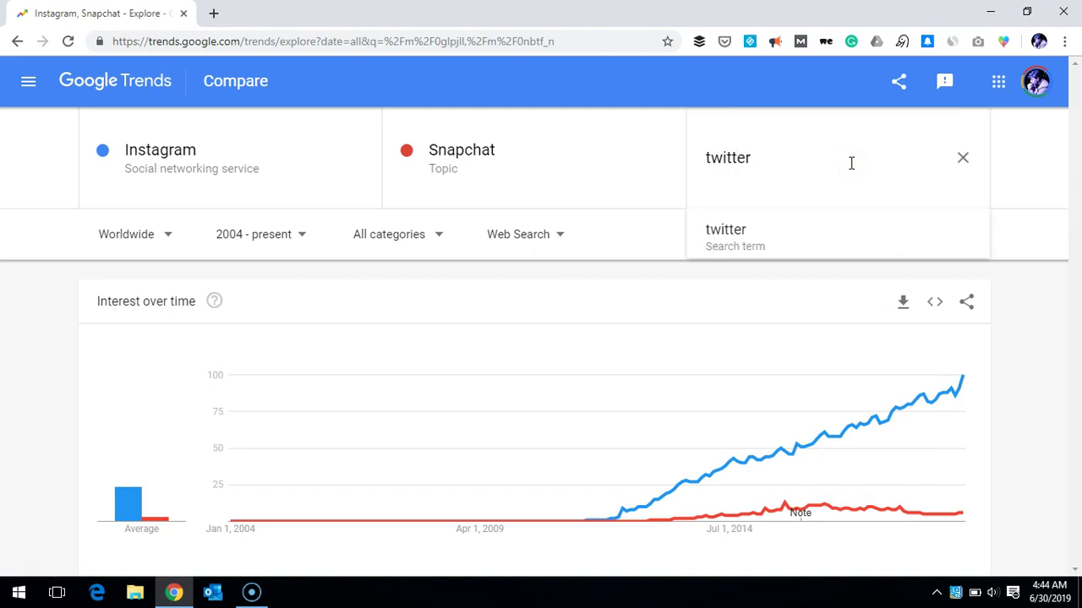
pyautogui.press('Return')
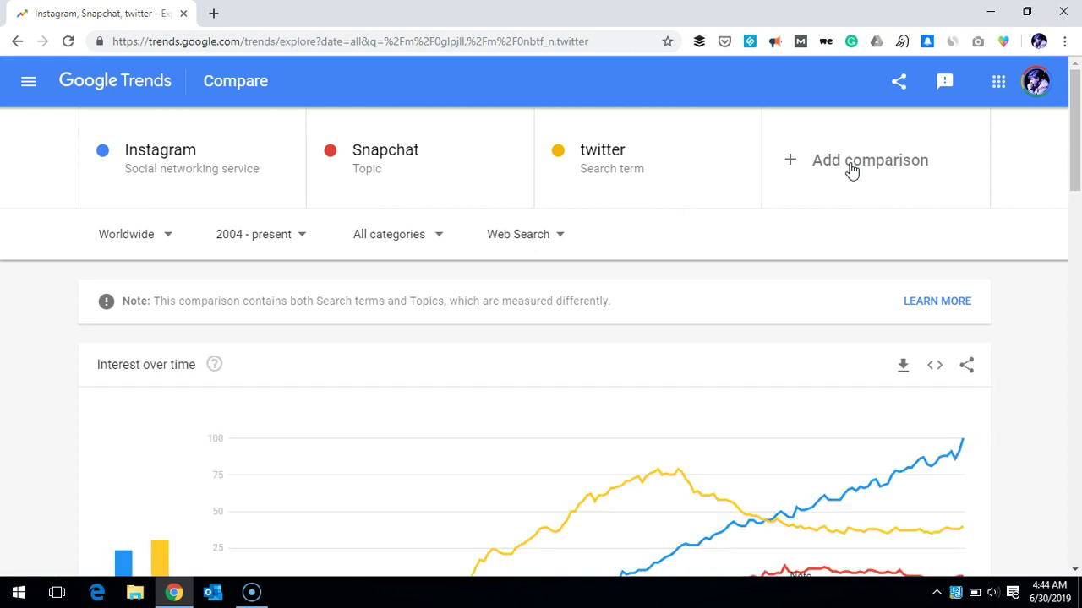
pyautogui.click(679, 138)
pyautogui.click(652, 287)
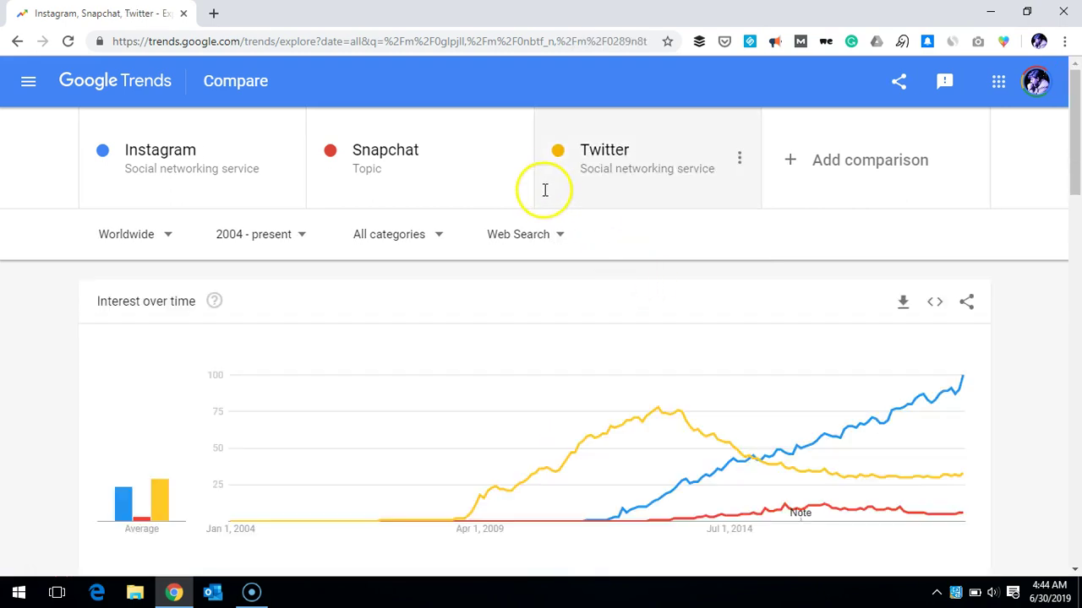
# Step: Remove Snapchat from the comparison
pyautogui.click(512, 159)
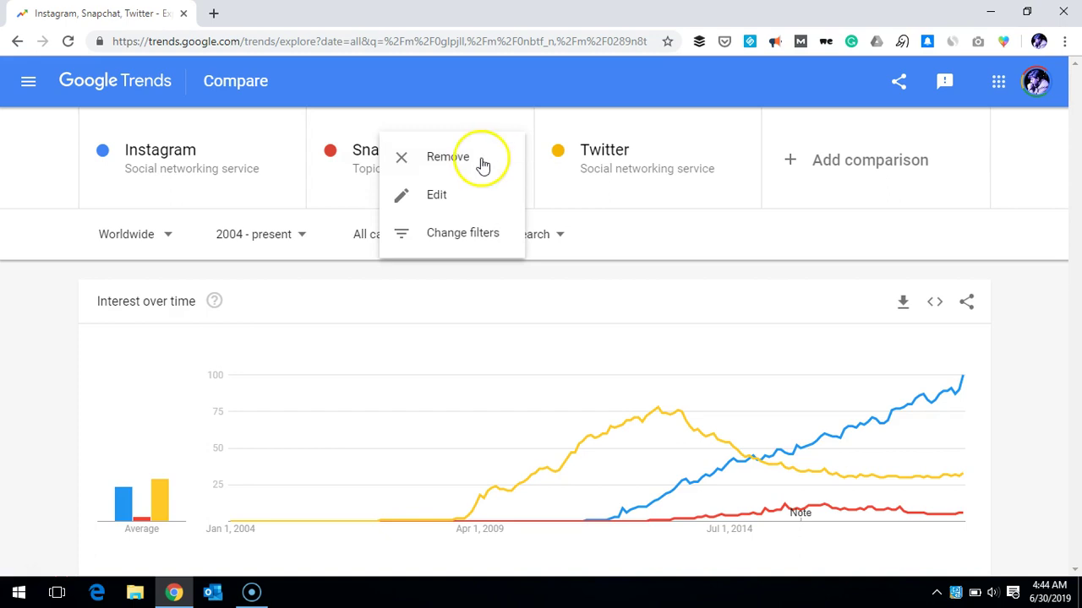
pyautogui.click(482, 158)
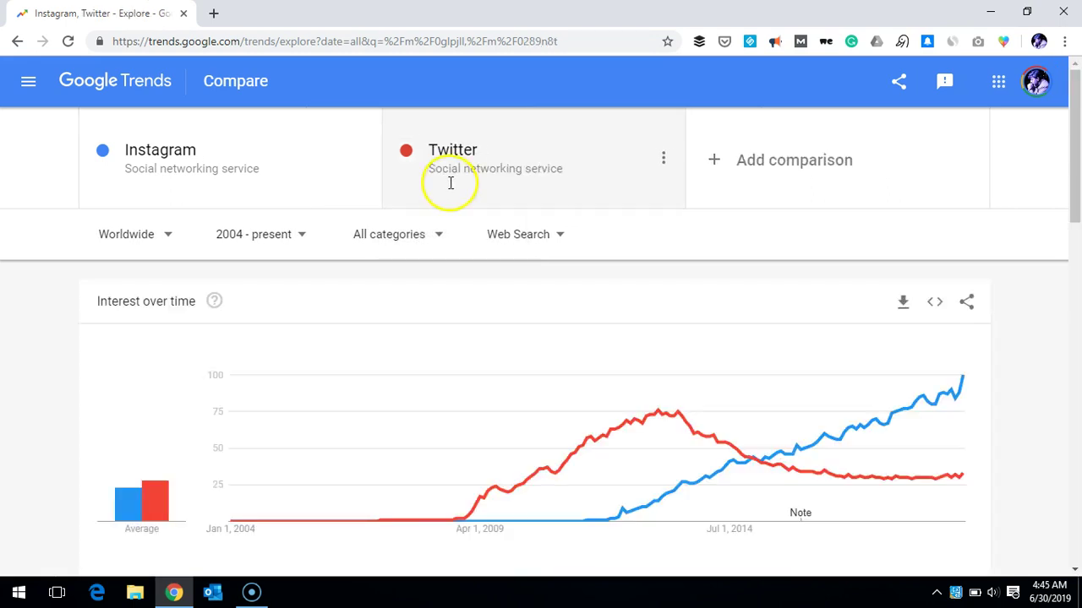
pyautogui.moveTo(651, 438)
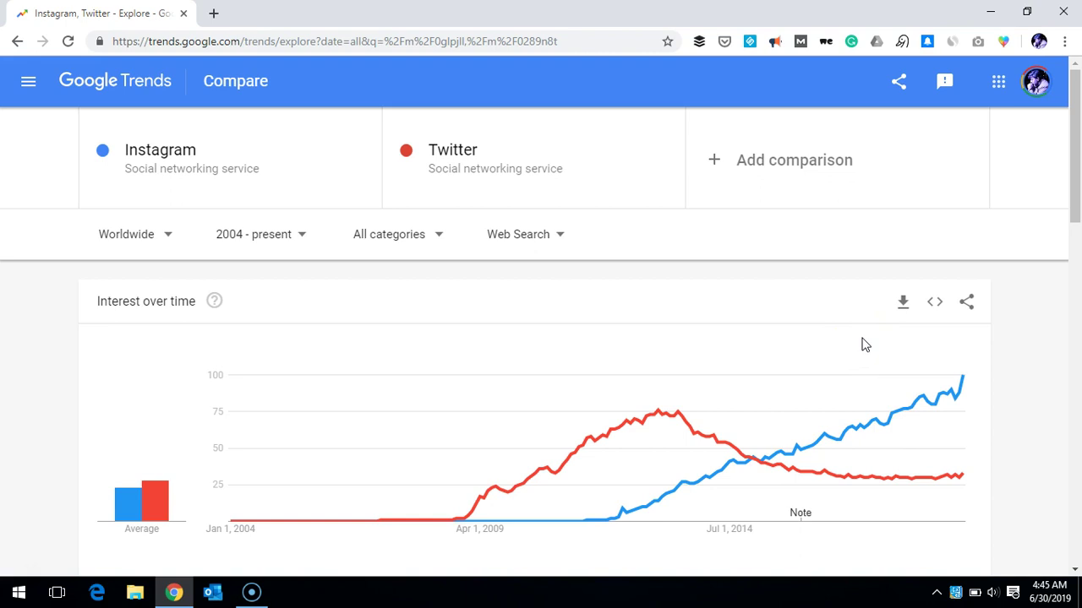
# Step: Add linkedin as a search term comparison and scroll down to read the chart
pyautogui.click(803, 158)
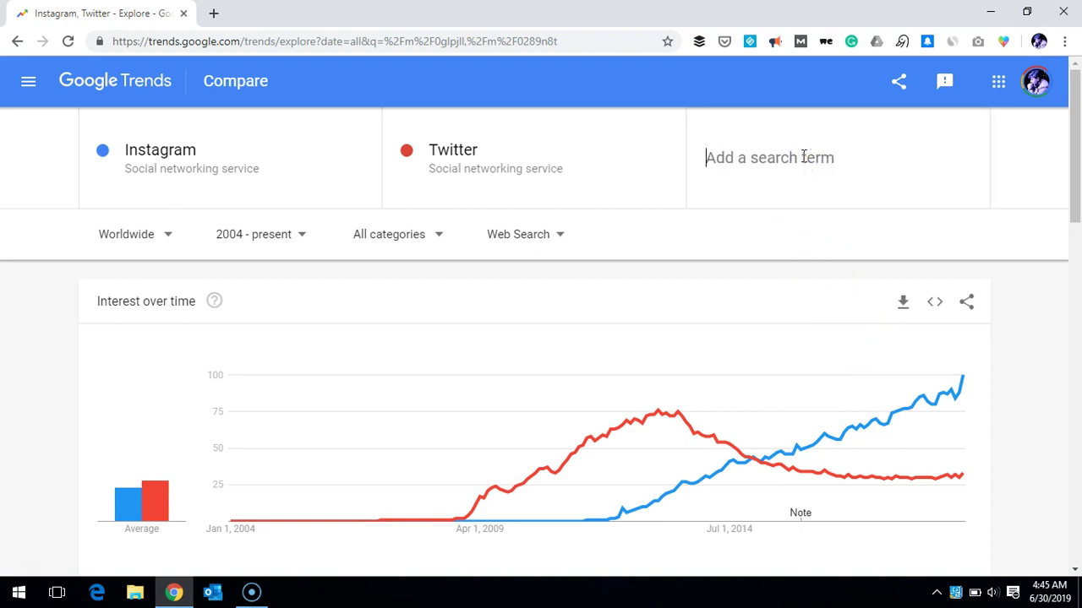
pyautogui.write('linkedin')
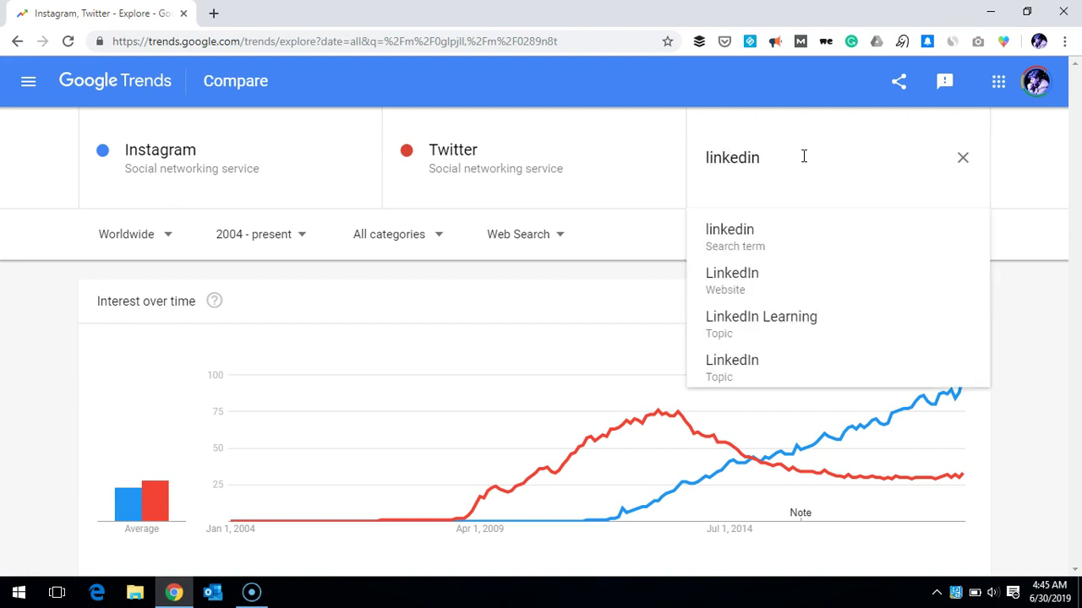
pyautogui.click(804, 245)
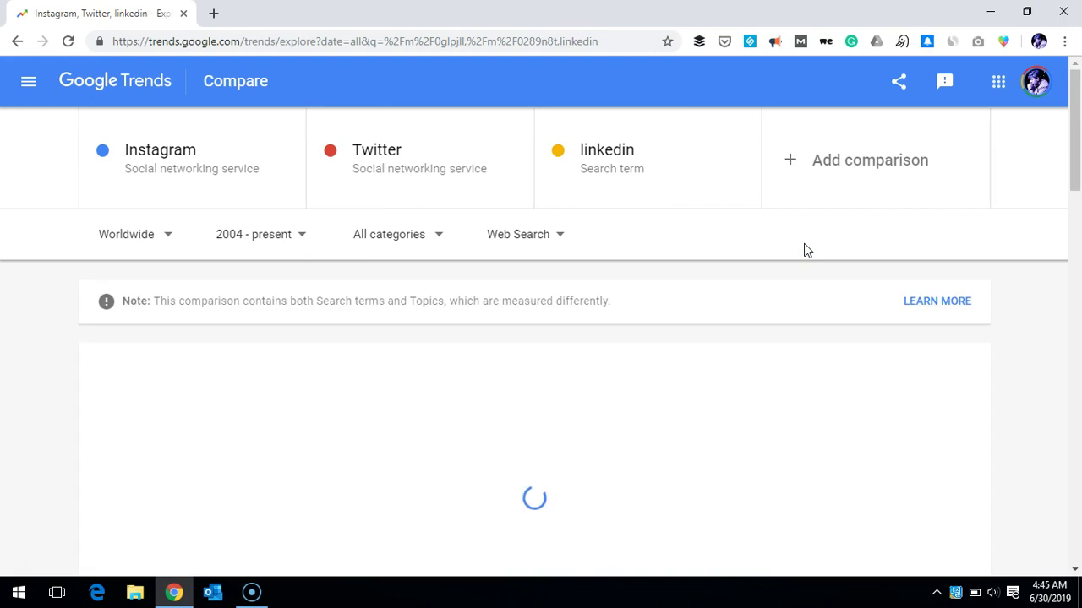
pyautogui.click(756, 429)
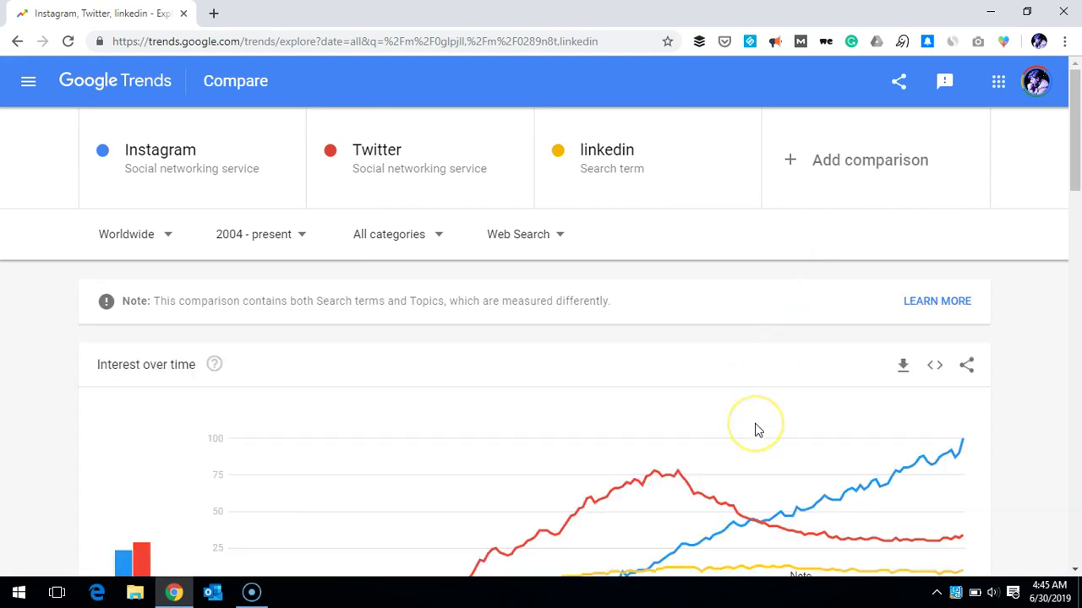
pyautogui.scroll(-2, 757, 429)
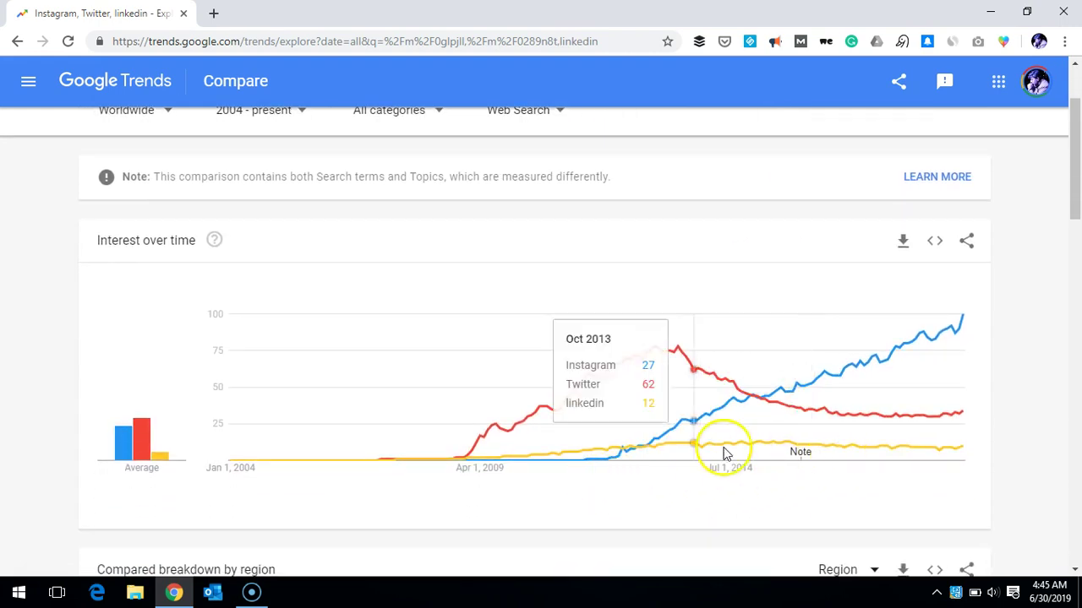
pyautogui.moveTo(949, 451)
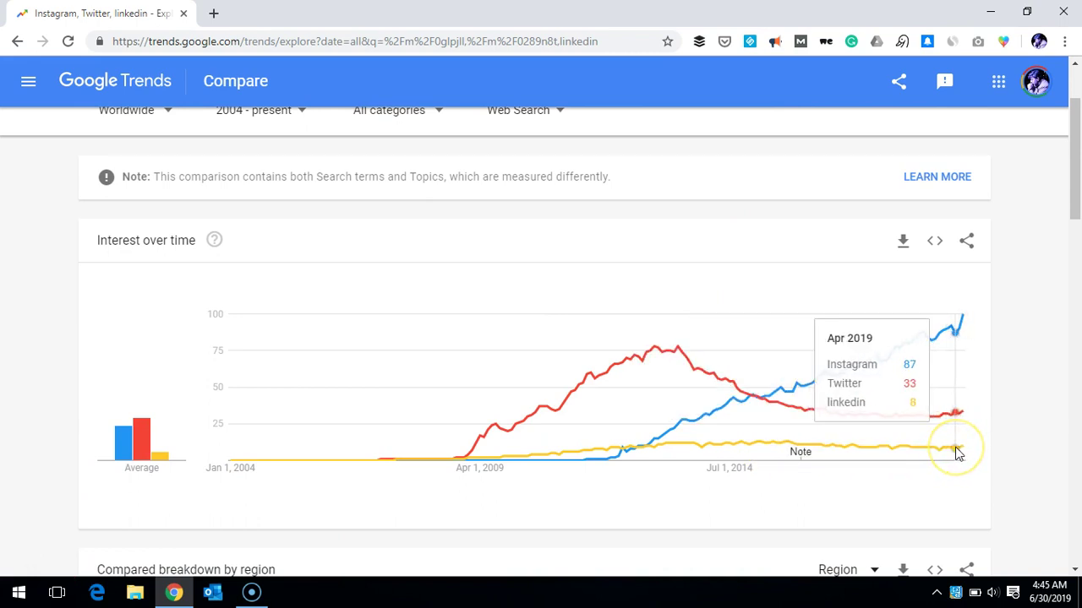